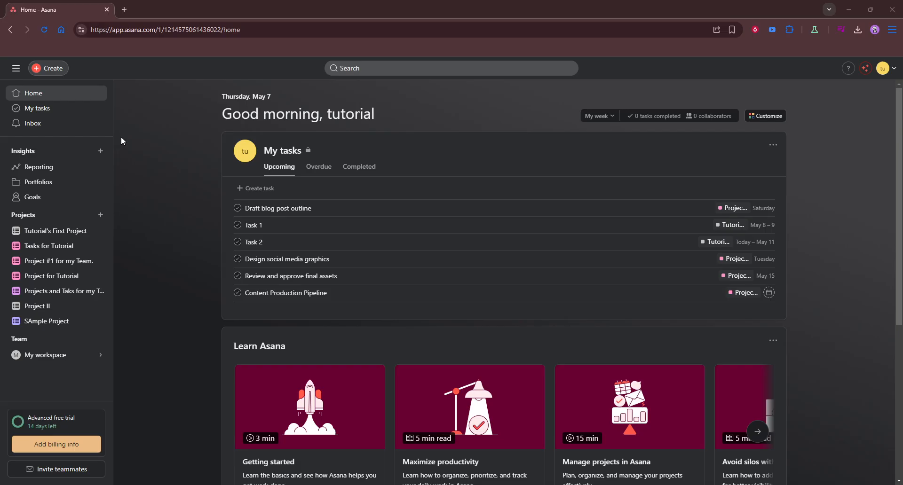
Open the My workspace team and review its overview page, including curated work, members and goals
{"action": "left_click", "coordinate": [49, 355]}
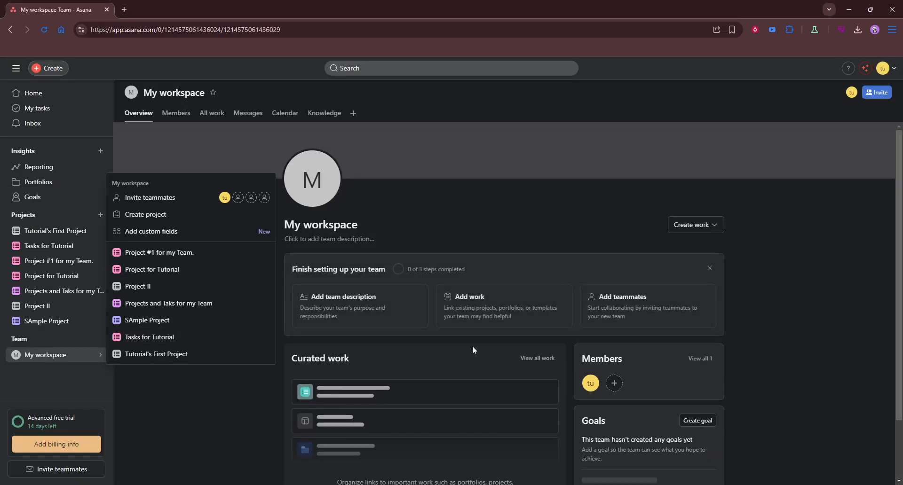
{"action": "scroll", "coordinate": [369, 375], "scroll_direction": "down", "scroll_amount": 1}
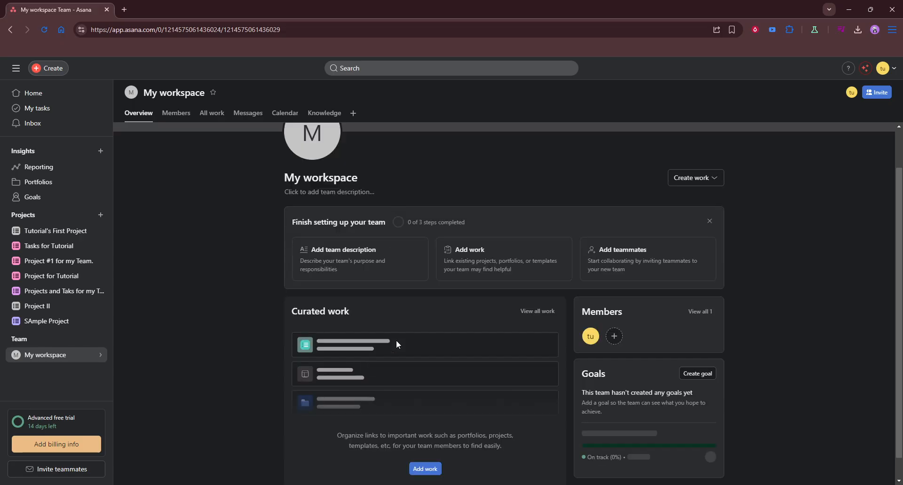
{"action": "scroll", "coordinate": [400, 242], "scroll_direction": "up", "scroll_amount": 1}
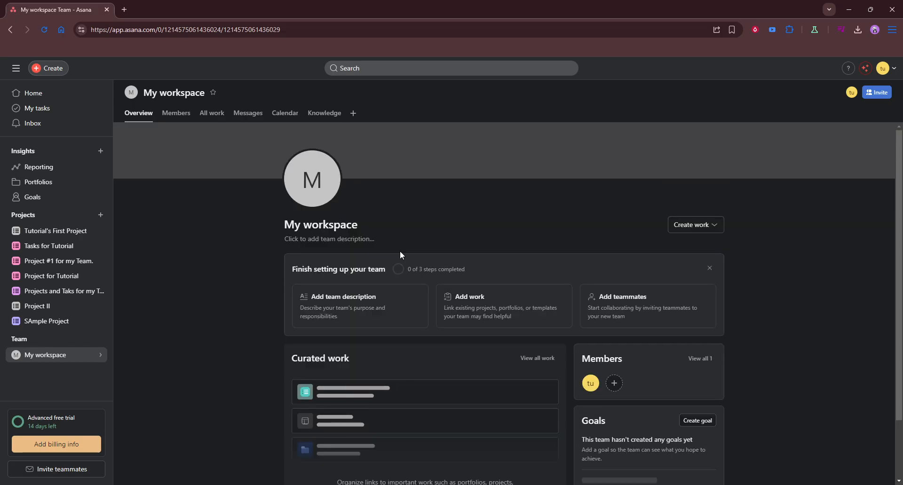
{"action": "scroll", "coordinate": [578, 365], "scroll_direction": "down", "scroll_amount": 1}
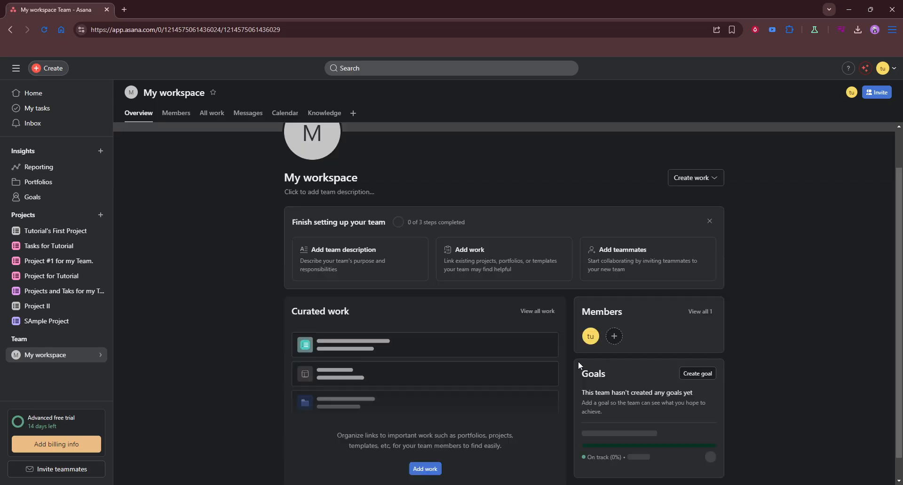
{"action": "scroll", "coordinate": [577, 361], "scroll_direction": "down", "scroll_amount": 1}
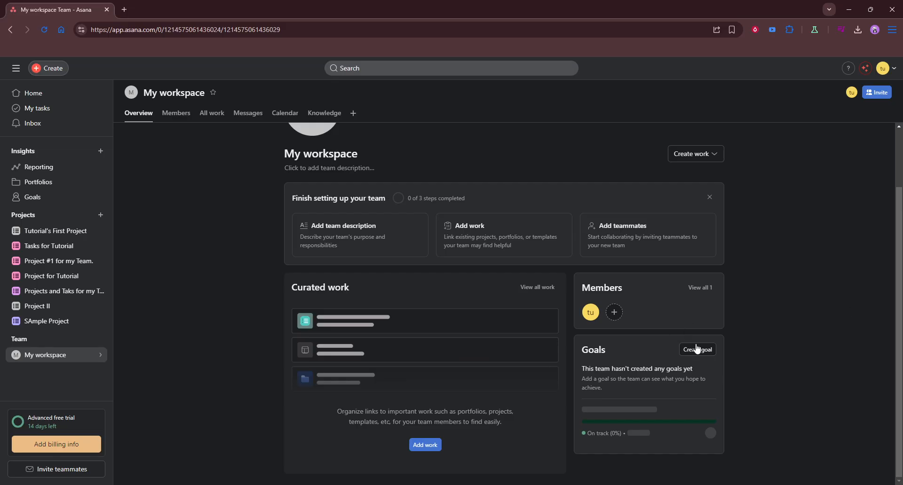
{"action": "scroll", "coordinate": [481, 355], "scroll_direction": "up", "scroll_amount": 1}
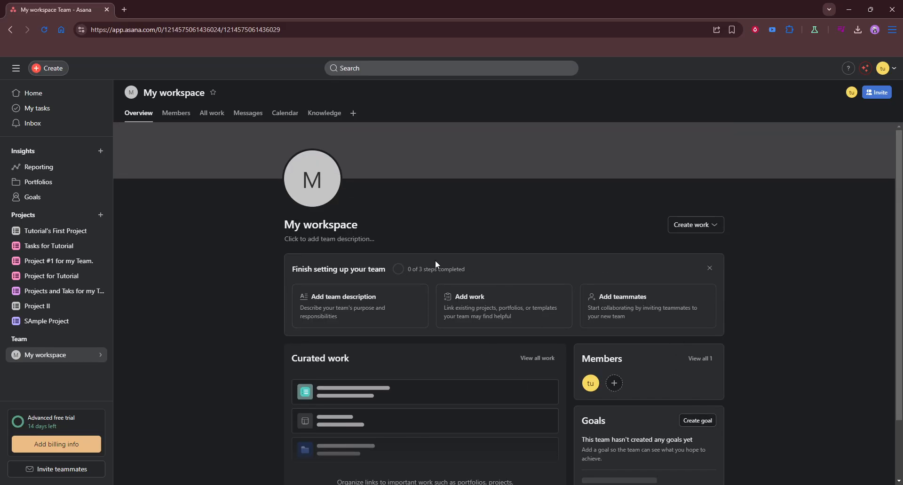
{"action": "scroll", "coordinate": [497, 321], "scroll_direction": "down", "scroll_amount": 1}
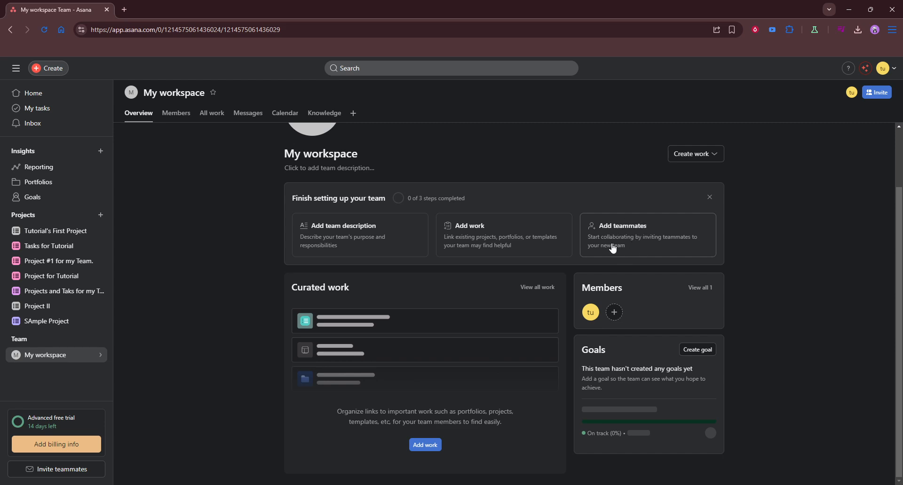
Start a new blank team project and name it "Project 11"
{"action": "left_click", "coordinate": [701, 155]}
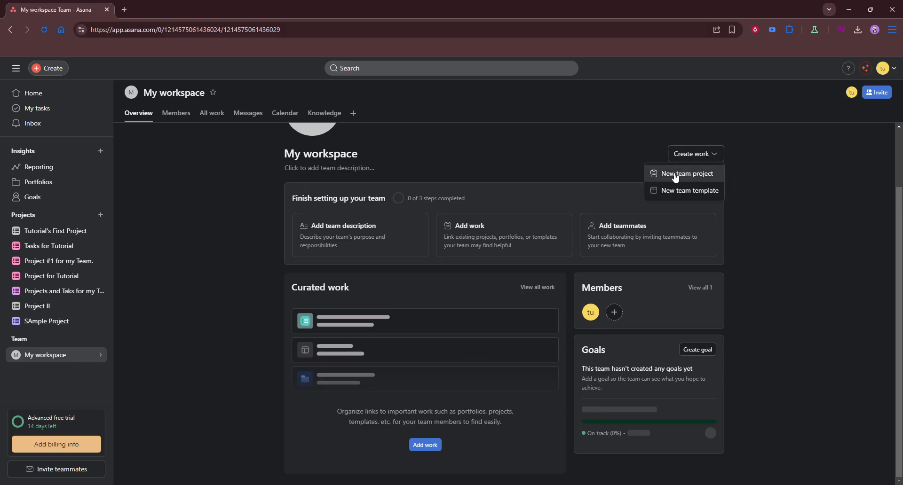
{"action": "left_click", "coordinate": [688, 175]}
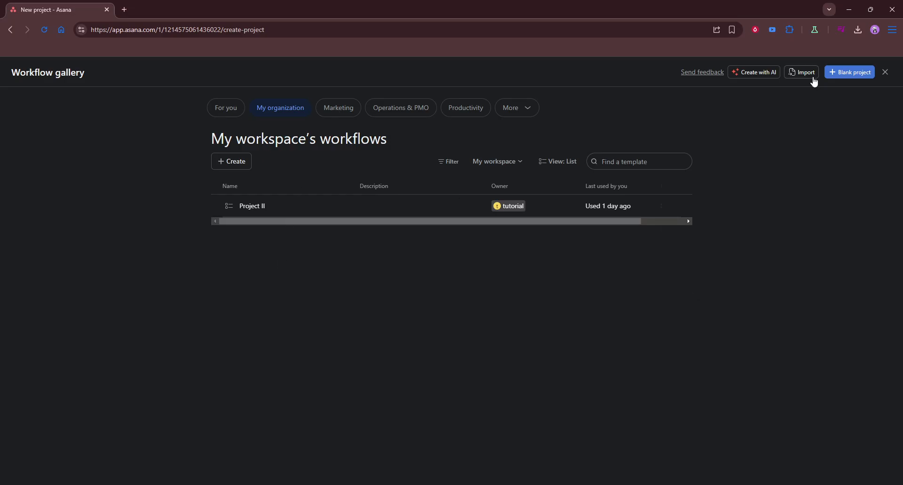
{"action": "left_click", "coordinate": [841, 80]}
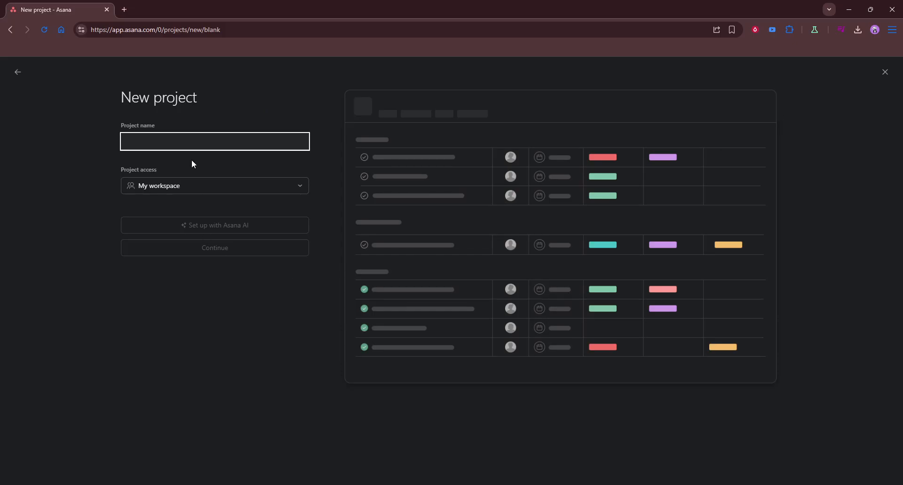
{"action": "type", "text": "Ta"}
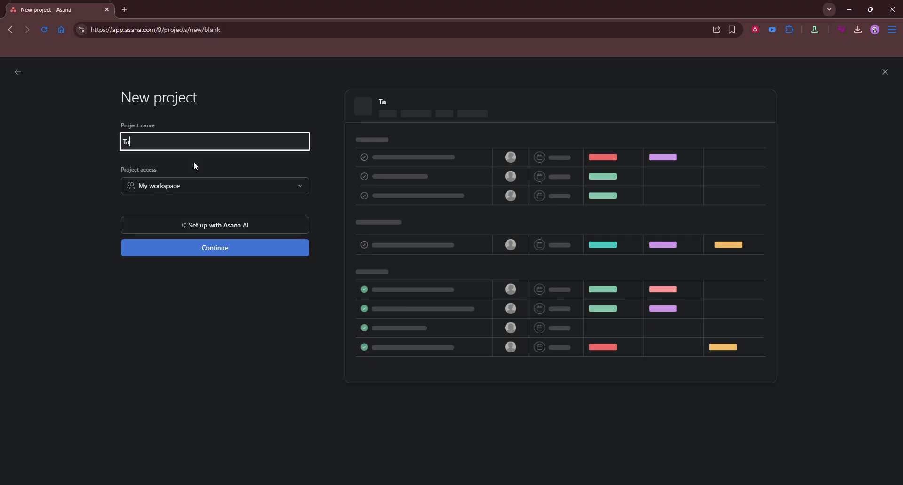
{"action": "key", "text": "ctrl+a"}
{"action": "type", "text": "Project 11"}
Add the Calendar view to the recommended project views and create the project
{"action": "left_click", "coordinate": [223, 252]}
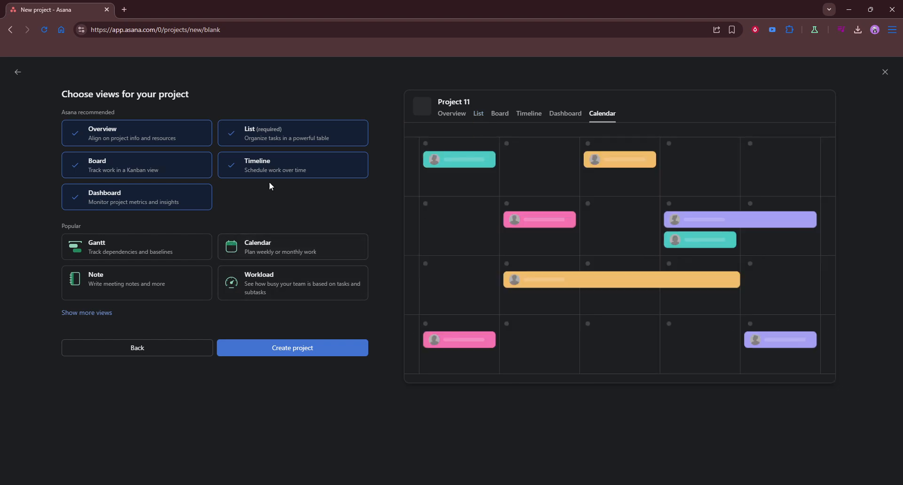
{"action": "left_click", "coordinate": [286, 250]}
{"action": "left_click", "coordinate": [287, 344]}
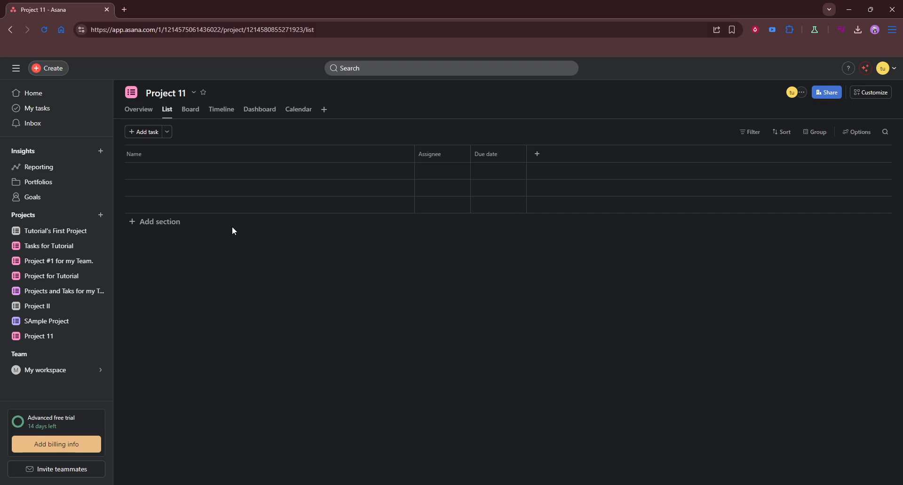
Add two tasks to the project list, "Draft the ML team" and "Draft the League Team"
{"action": "left_click", "coordinate": [201, 173]}
{"action": "type", "text": "D"}
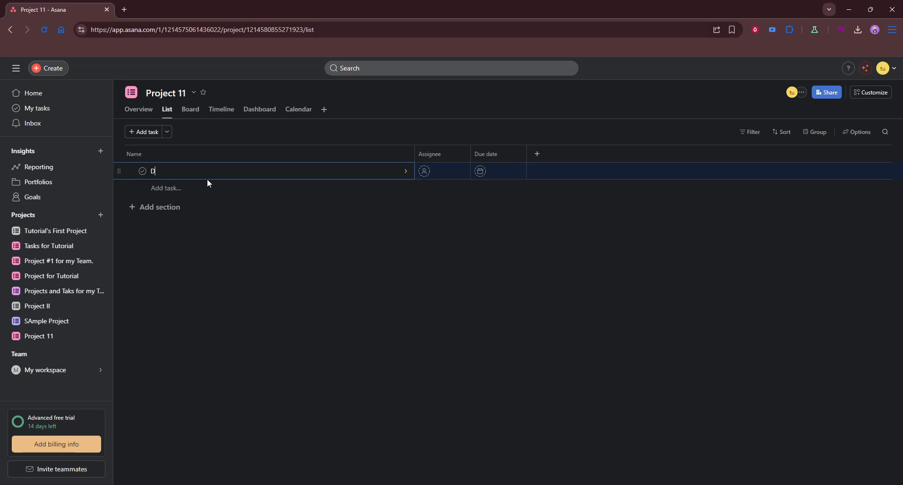
{"action": "type", "text": "raft the ML team"}
{"action": "key", "text": "Return"}
{"action": "type", "text": "D"}
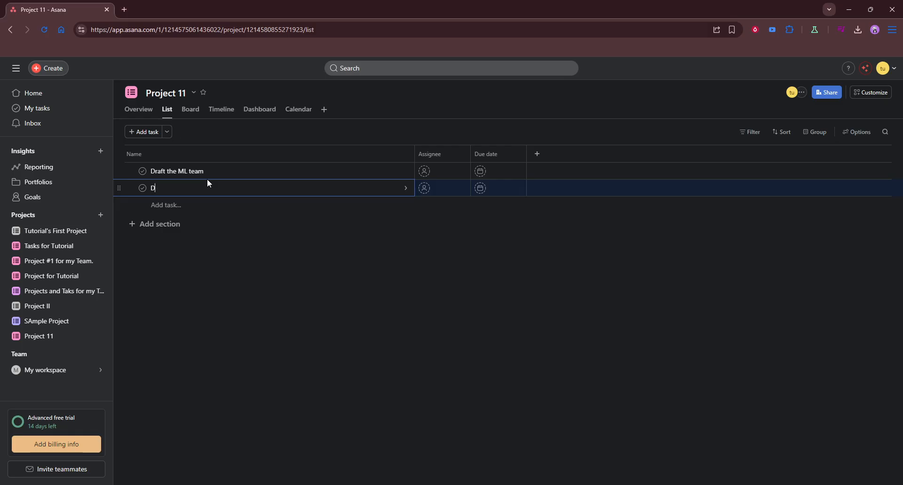
{"action": "type", "text": "raft the League Team"}
{"action": "key", "text": "Return"}
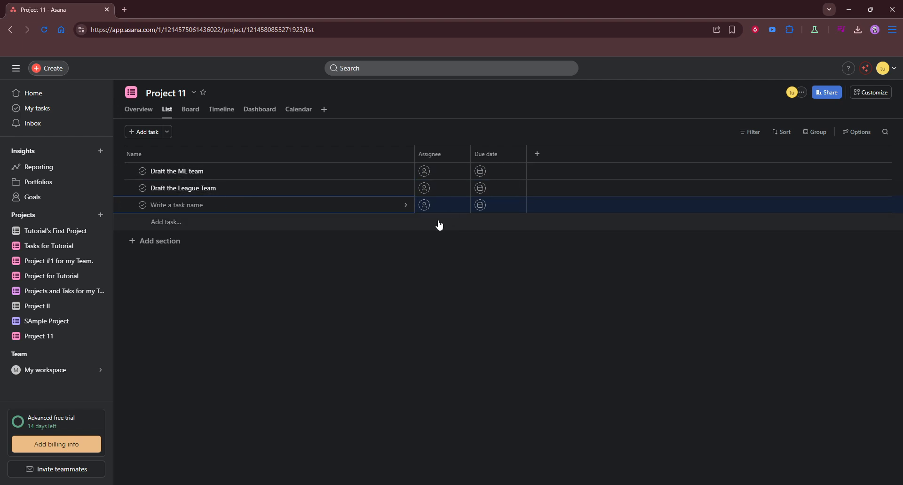
{"action": "left_click", "coordinate": [447, 277]}
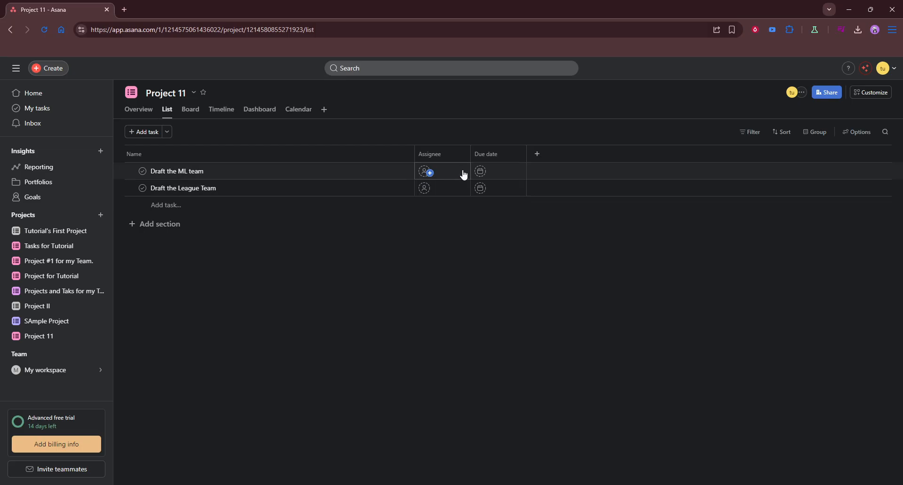
Set the due date of "Draft the ML team" to May 7, 2026 and of "Draft the League Team" to May 8, 2026
{"action": "left_click", "coordinate": [481, 172]}
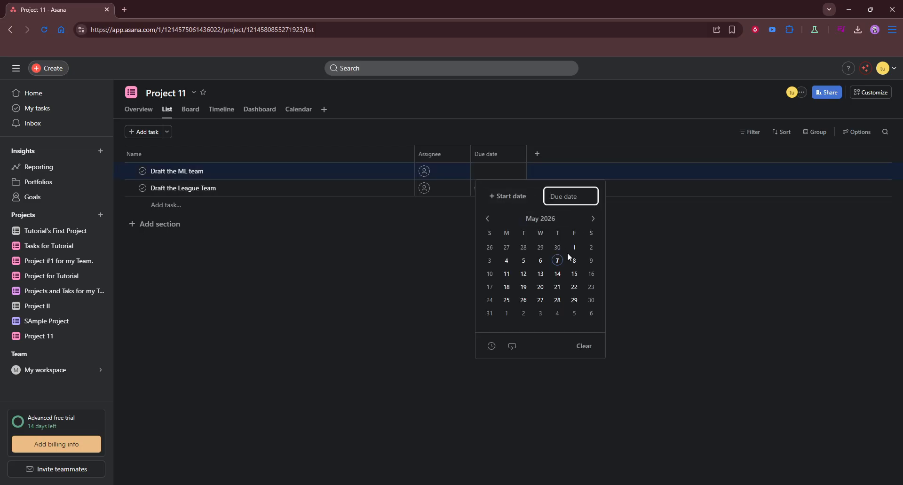
{"action": "left_click", "coordinate": [558, 261]}
{"action": "left_click", "coordinate": [472, 193]}
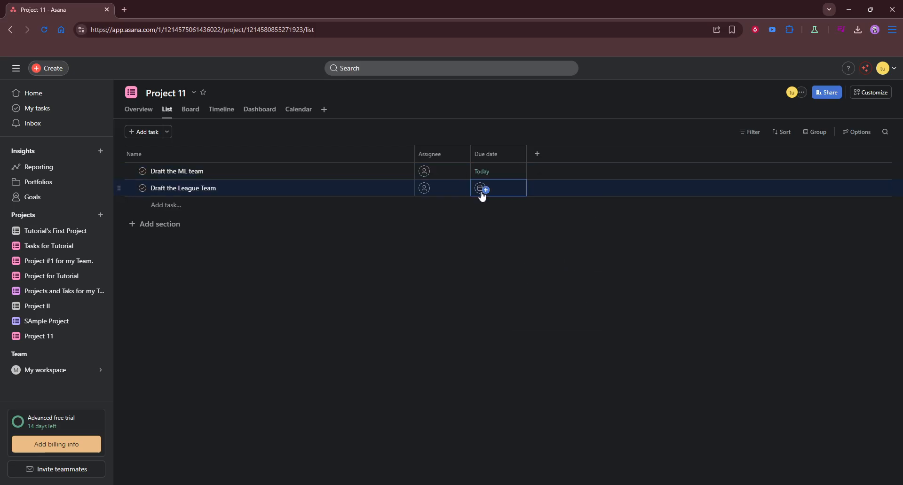
{"action": "left_click", "coordinate": [482, 195]}
{"action": "left_click", "coordinate": [574, 278]}
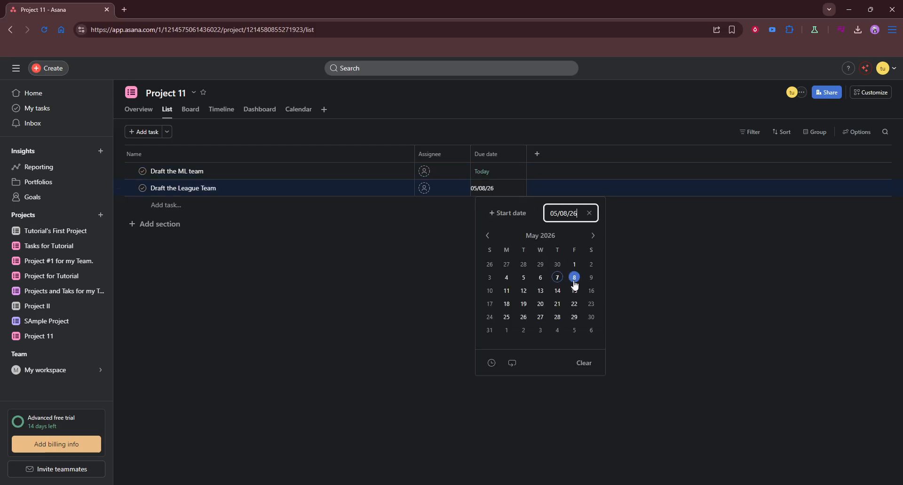
{"action": "left_click", "coordinate": [653, 254]}
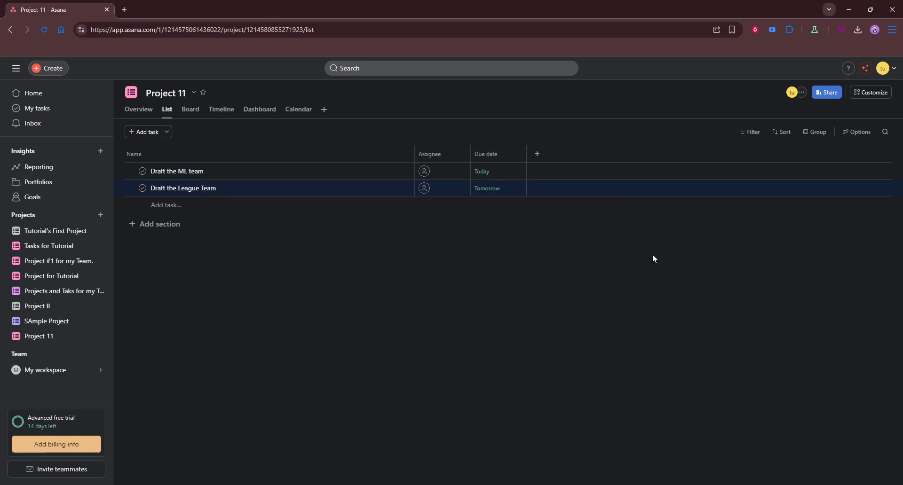
Examine the full list of field types available for a new list column, without adding one
{"action": "left_click", "coordinate": [535, 153]}
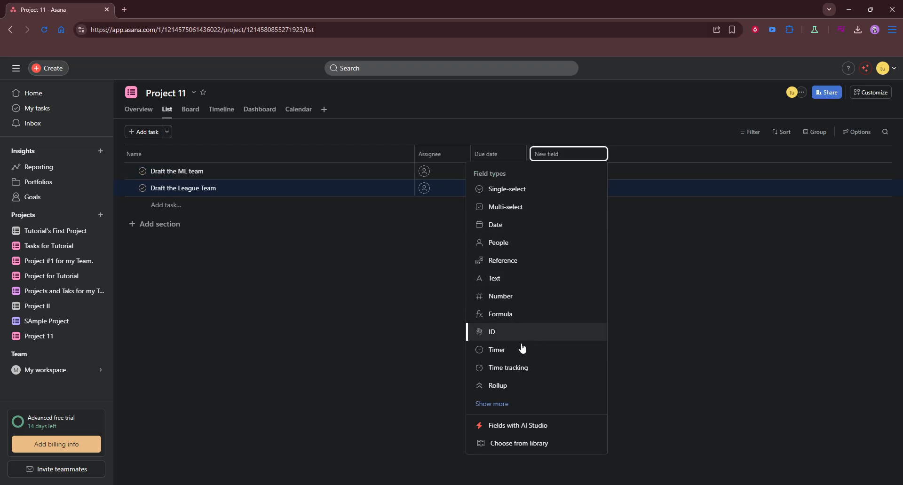
{"action": "left_click", "coordinate": [500, 405]}
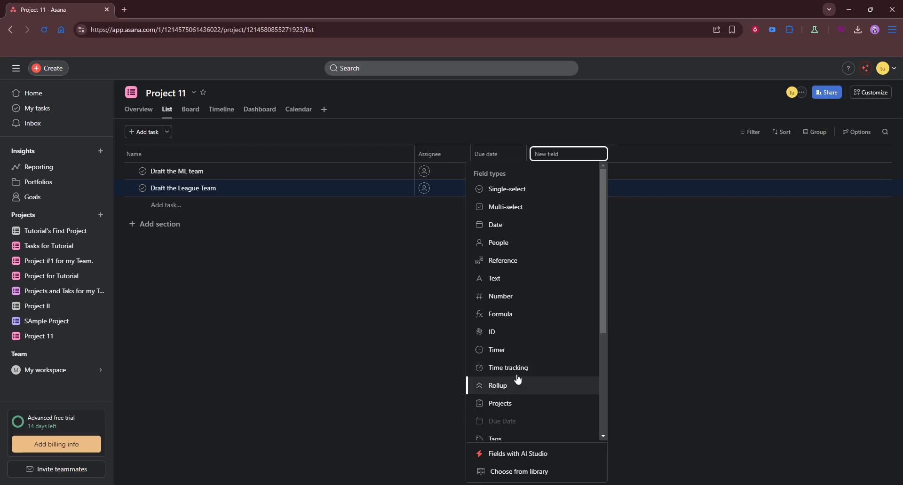
{"action": "scroll", "coordinate": [519, 369], "scroll_direction": "down", "scroll_amount": 1}
{"action": "scroll", "coordinate": [519, 374], "scroll_direction": "down", "scroll_amount": 1}
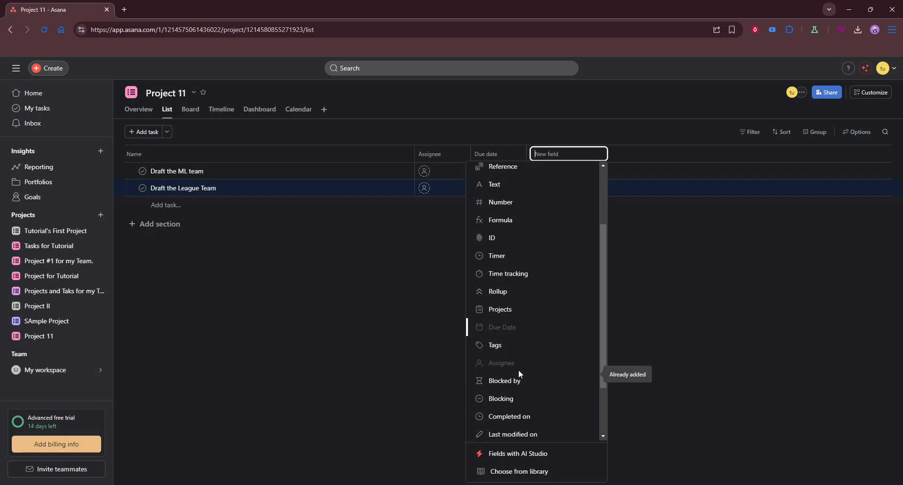
{"action": "scroll", "coordinate": [521, 381], "scroll_direction": "down", "scroll_amount": 2}
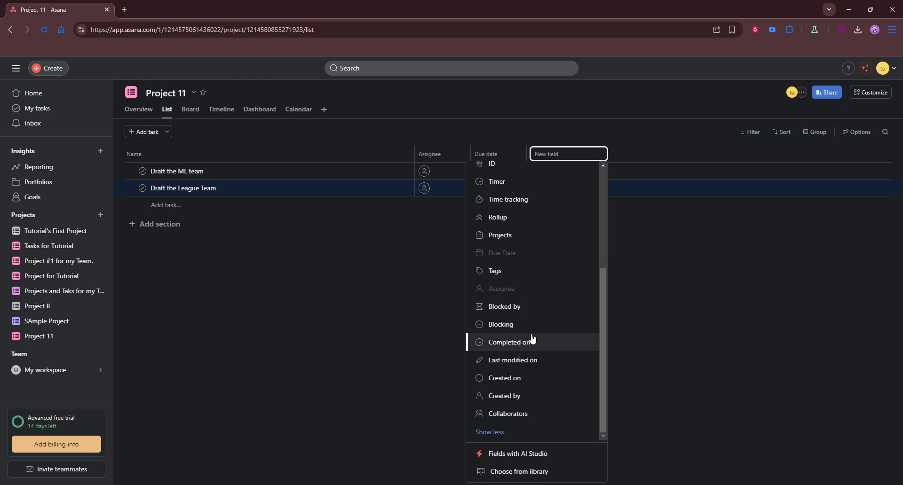
{"action": "scroll", "coordinate": [535, 325], "scroll_direction": "up", "scroll_amount": 1}
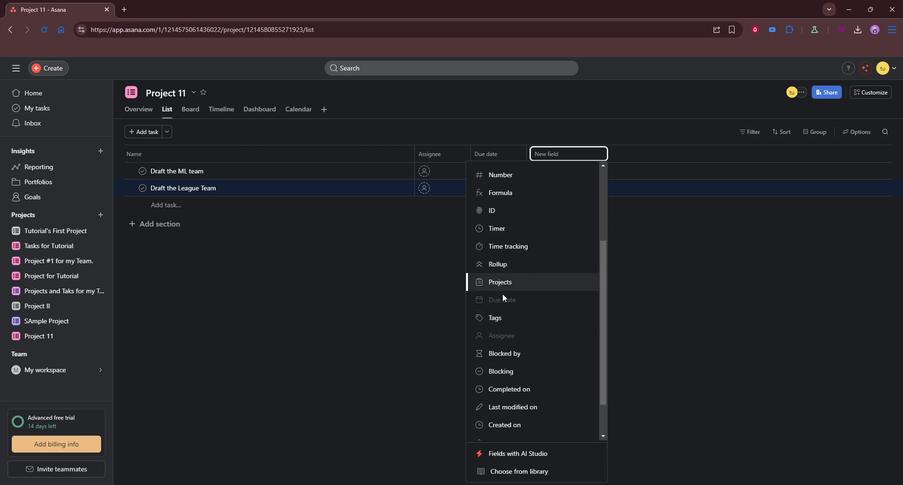
{"action": "scroll", "coordinate": [531, 289], "scroll_direction": "up", "scroll_amount": 1}
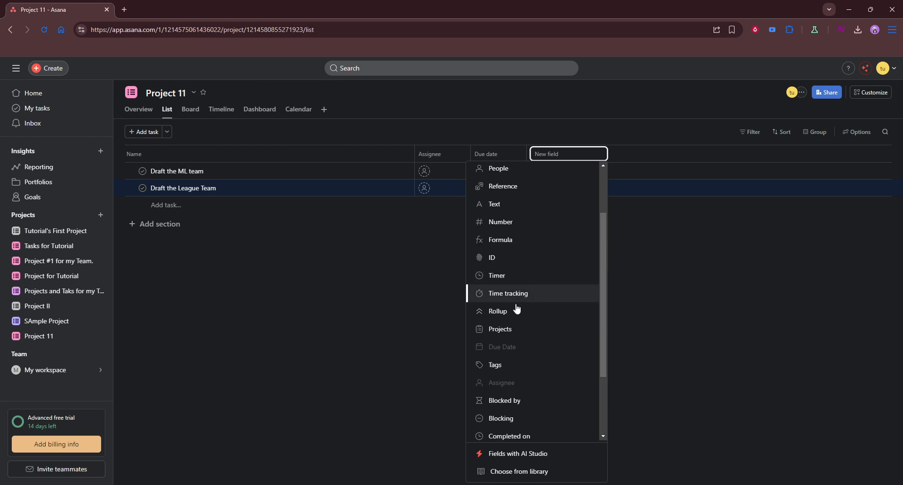
{"action": "scroll", "coordinate": [517, 294], "scroll_direction": "up", "scroll_amount": 2}
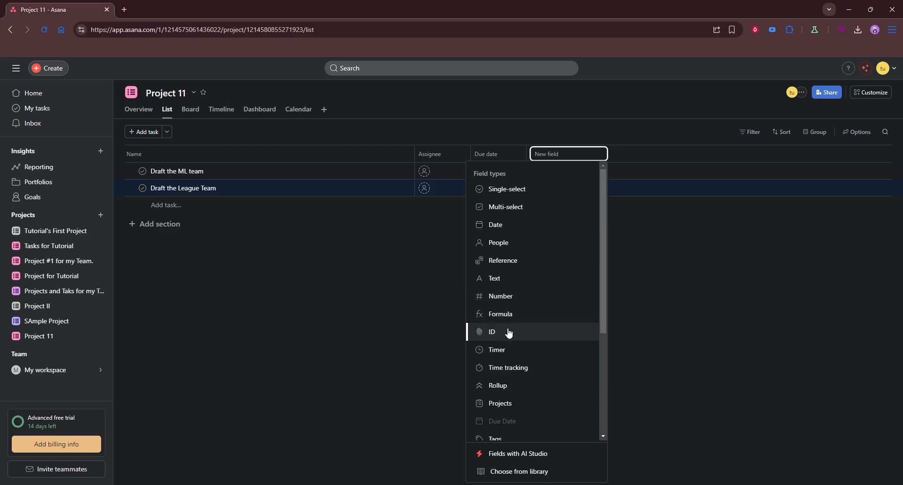
{"action": "scroll", "coordinate": [518, 283], "scroll_direction": "down", "scroll_amount": 4}
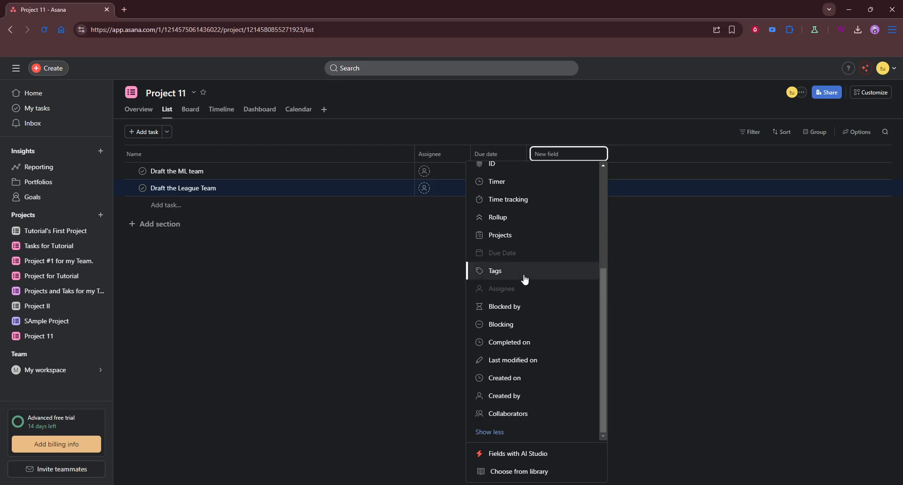
{"action": "scroll", "coordinate": [554, 314], "scroll_direction": "up", "scroll_amount": 1}
{"action": "scroll", "coordinate": [536, 306], "scroll_direction": "up", "scroll_amount": 3}
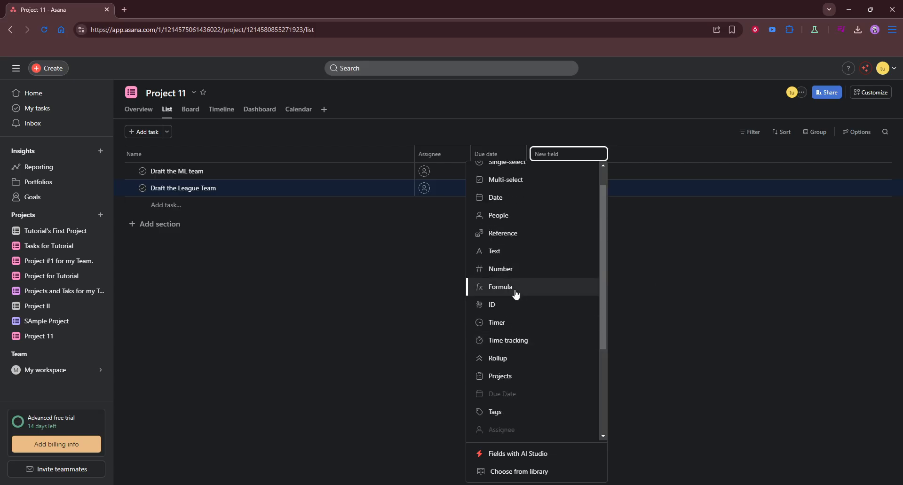
{"action": "left_click", "coordinate": [427, 335]}
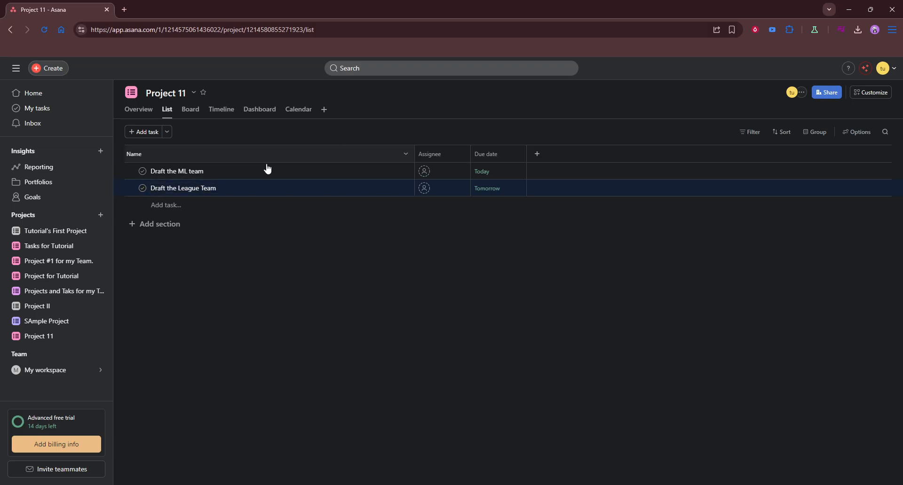
Mark the tasks "Draft the ML team" and "Draft the League Team" as complete
{"action": "left_click", "coordinate": [142, 172]}
{"action": "left_click", "coordinate": [142, 189]}
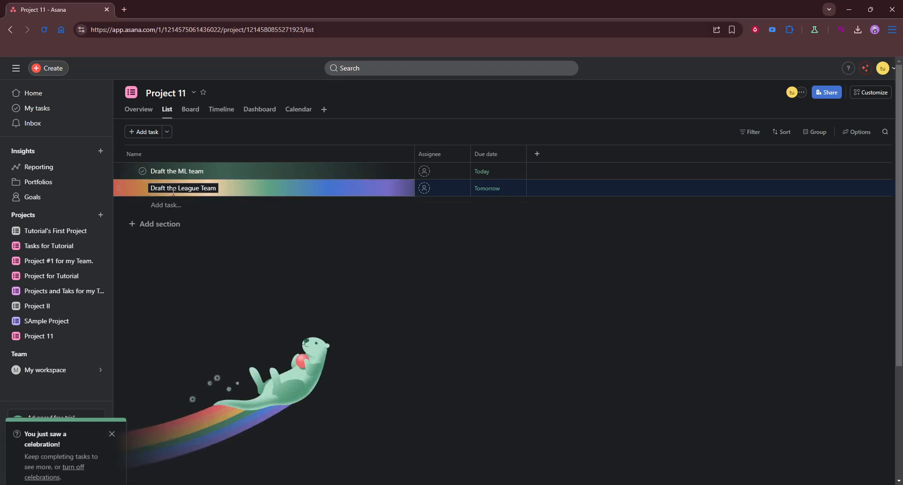